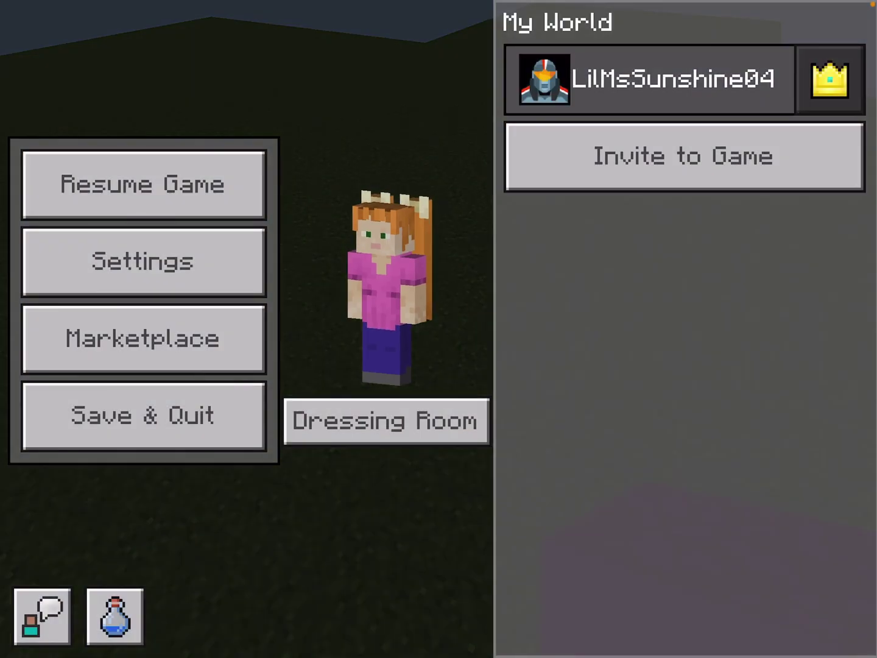
Resume the game and place a single red concrete block on the grass.
click(144, 184)
key(4)
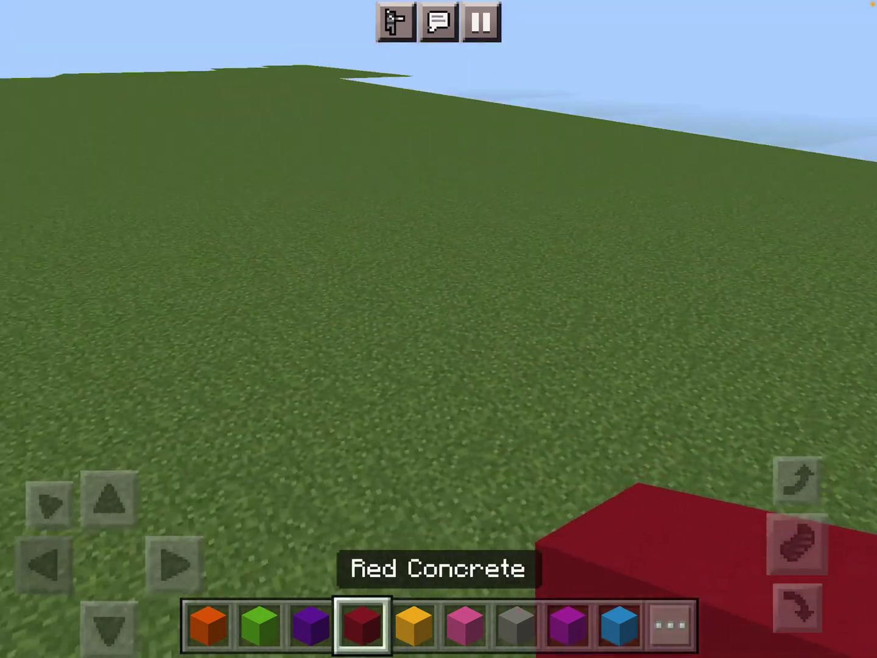
drag(438, 411, 439, 493)
click(287, 355)
Build a three-block yellow concrete L shape beside the red block.
click(415, 623)
click(438, 405)
click(521, 391)
click(480, 329)
drag(515, 391, 432, 500)
drag(480, 376, 412, 384)
Build a three-block light blue concrete L shape right of the yellow one.
click(619, 624)
click(467, 295)
click(546, 250)
click(535, 205)
drag(604, 446, 721, 411)
drag(480, 343, 425, 425)
Lay red and orange concrete base blocks, replacing a misplaced orange block.
click(362, 624)
click(453, 384)
click(209, 624)
click(492, 425)
click(511, 449)
click(480, 373)
Stack yellow, lime, light blue, purple and magenta blocks into a multicolored column.
click(414, 624)
click(445, 357)
click(260, 623)
click(515, 363)
click(620, 624)
click(449, 315)
click(312, 624)
click(524, 309)
click(568, 623)
click(545, 289)
Remove a stray magenta block from the grass and approach the multicolored column.
drag(617, 343, 480, 172)
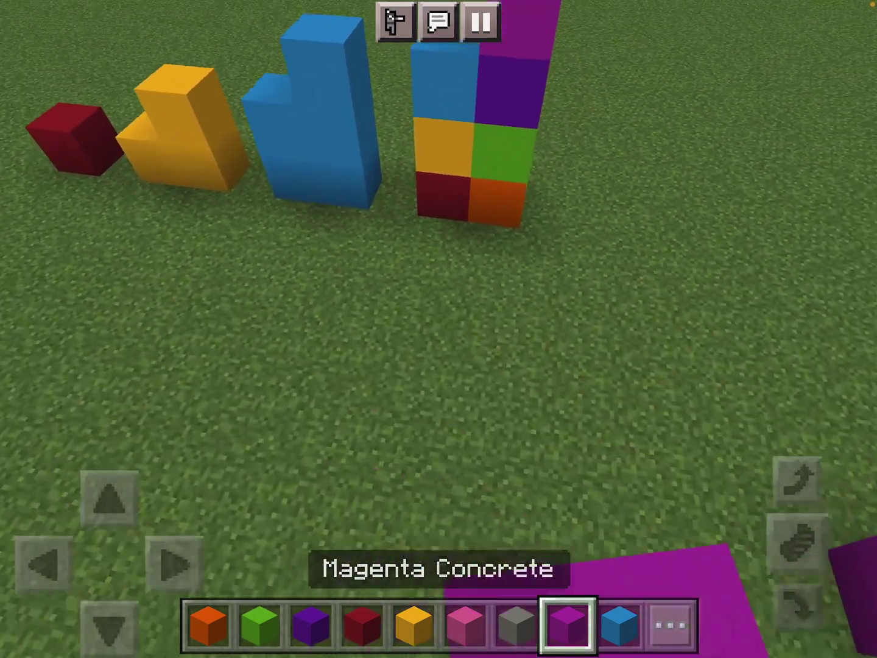
drag(618, 343, 685, 275)
click(644, 309)
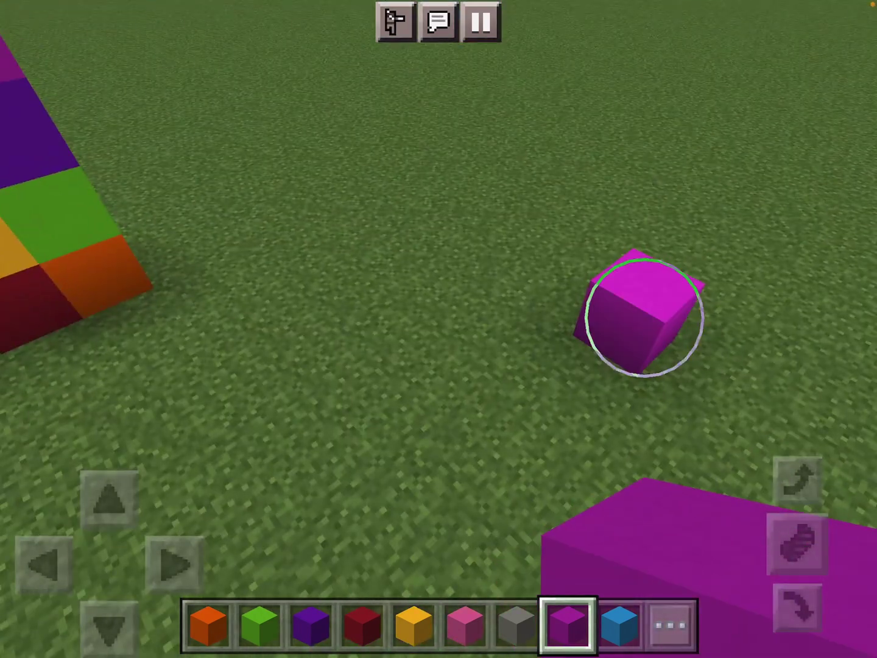
drag(617, 412, 548, 549)
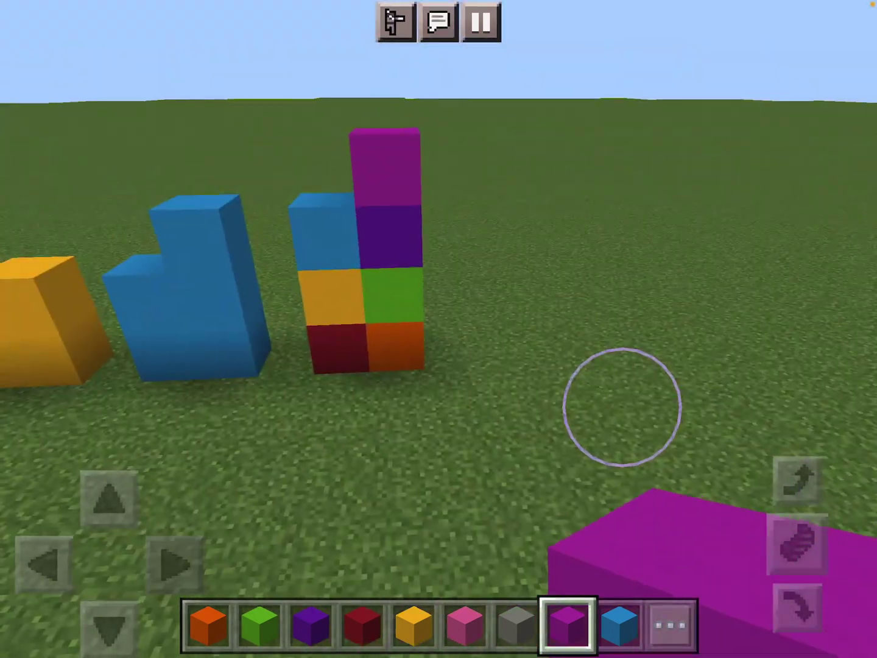
drag(622, 407, 637, 432)
drag(110, 500, 110, 501)
Pick light gray concrete from the inventory and build a tall gray column.
click(671, 624)
click(830, 48)
click(516, 624)
click(479, 446)
click(541, 384)
click(617, 411)
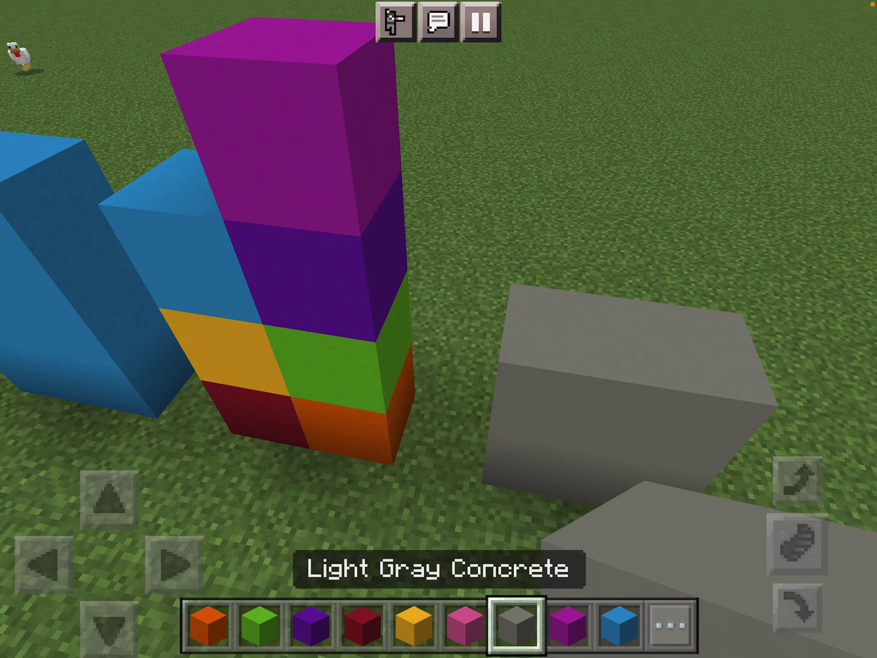
click(699, 274)
click(685, 206)
mouse_move(781, 42)
mouse_down()
mouse_move(616, 206)
mouse_move(549, 219)
mouse_up()
Build a stepped white concrete column right of the gray tower.
click(671, 624)
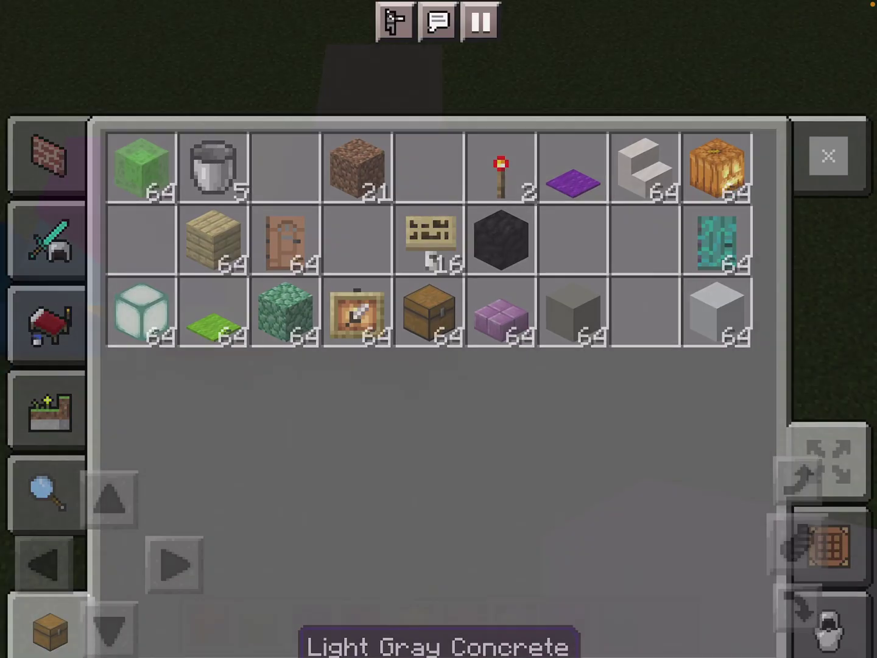
key(Escape)
click(532, 329)
click(604, 329)
click(617, 295)
click(545, 264)
click(665, 171)
click(563, 364)
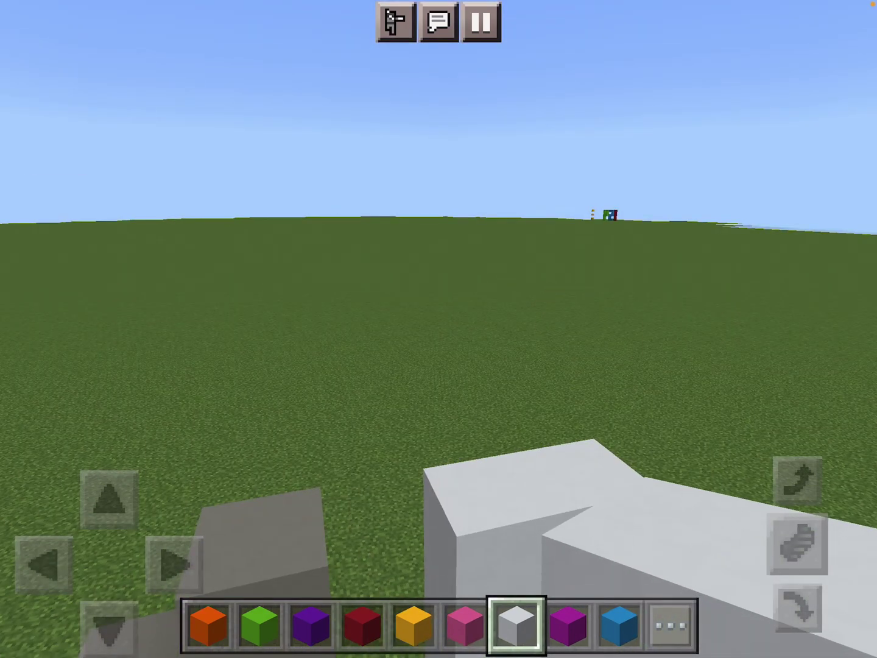
Build a second white concrete column beside the tower.
click(362, 623)
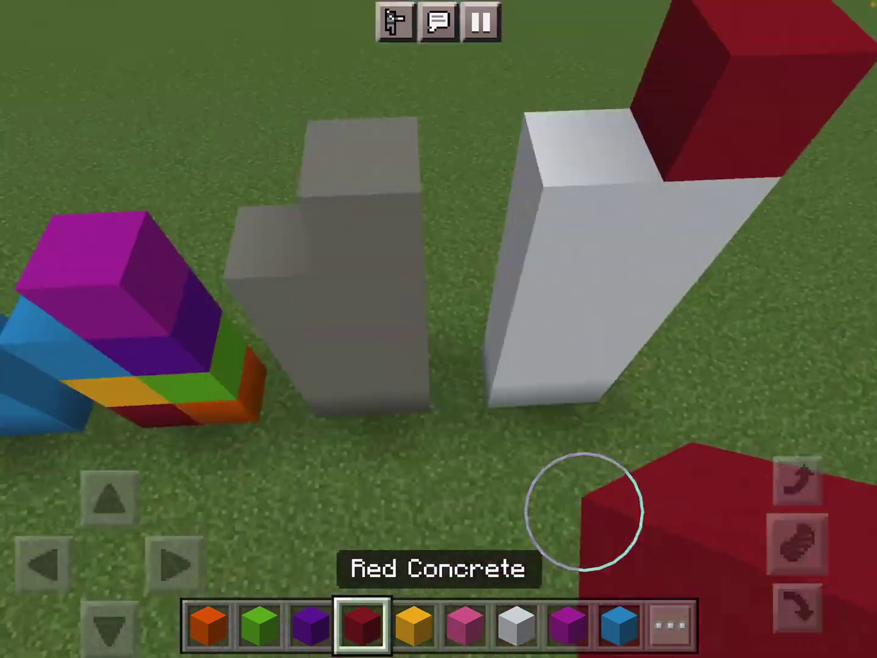
drag(590, 514, 480, 411)
drag(549, 274, 521, 274)
click(516, 624)
click(452, 343)
click(528, 308)
click(531, 305)
click(534, 227)
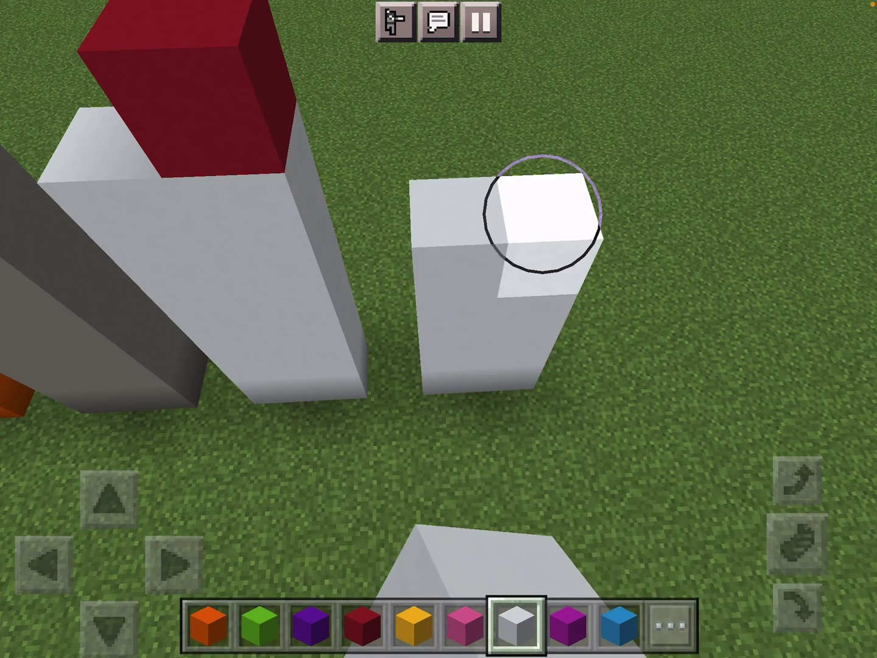
click(535, 171)
Cap the white column with three yellow concrete blocks.
drag(521, 398, 521, 583)
click(362, 624)
click(413, 623)
click(452, 439)
click(563, 438)
click(596, 343)
drag(610, 397, 626, 500)
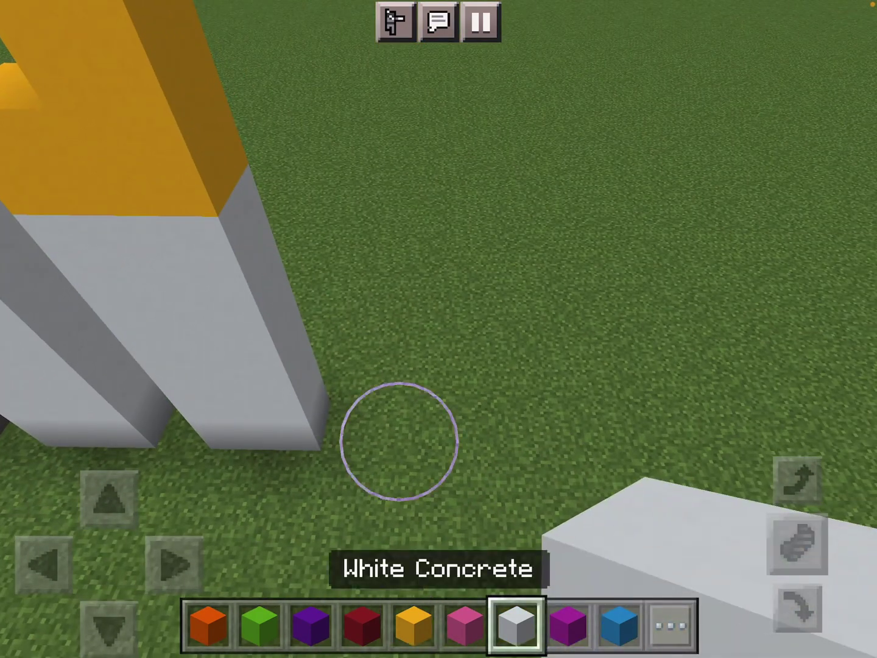
Build a two-block white column topped with a light blue block.
click(399, 442)
click(425, 356)
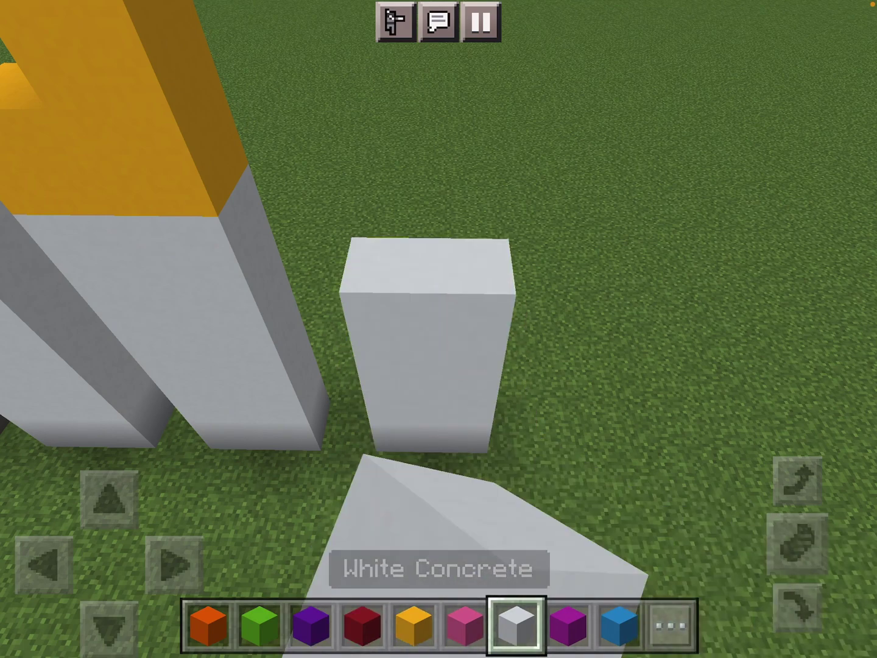
drag(610, 274, 481, 343)
click(620, 624)
click(412, 344)
mouse_move(459, 349)
mouse_down()
mouse_move(669, 504)
mouse_move(535, 425)
mouse_up()
Build a new five-block white concrete column.
click(517, 624)
click(446, 357)
click(494, 322)
click(528, 278)
click(528, 233)
click(476, 383)
drag(477, 384, 274, 274)
drag(583, 411, 480, 309)
Top the white column with red, orange, yellow, lime, light blue, purple and magenta blocks.
click(362, 624)
click(473, 185)
click(209, 624)
drag(517, 353, 446, 513)
click(377, 322)
click(260, 623)
click(449, 329)
click(619, 624)
click(367, 301)
click(449, 288)
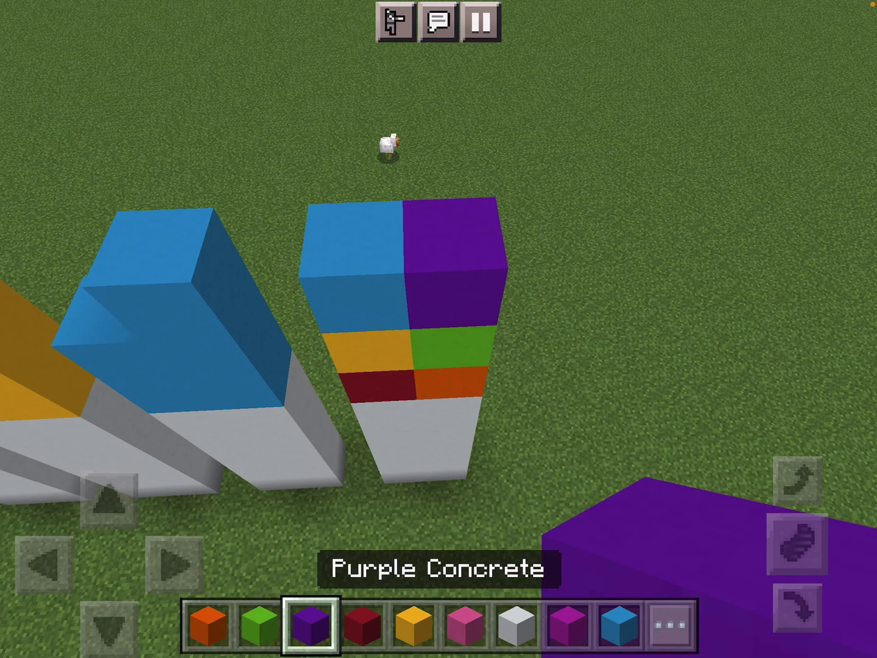
click(567, 623)
click(452, 233)
Build another white concrete pillar of about five blocks for the next tower.
drag(617, 343, 631, 480)
drag(549, 205, 617, 377)
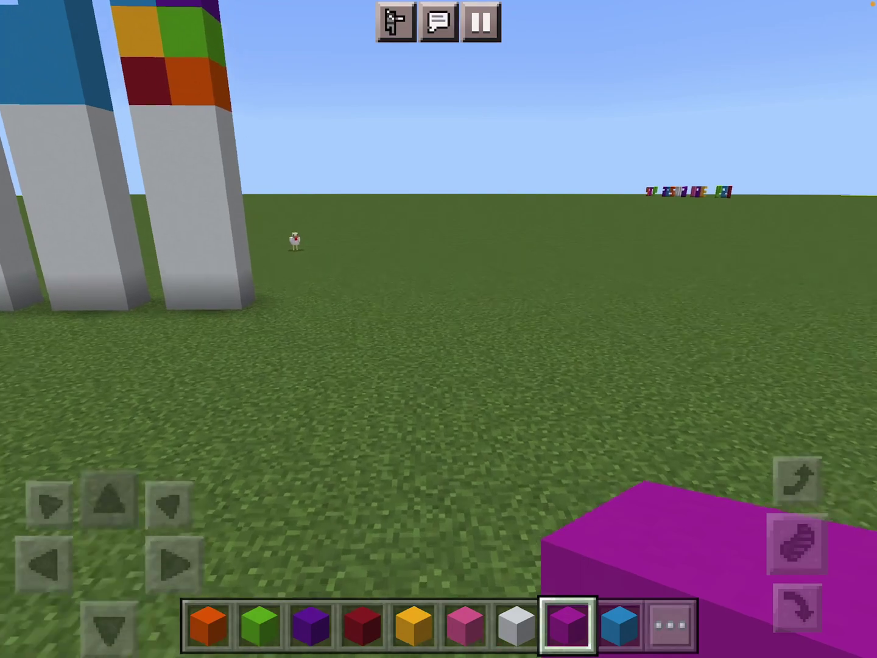
drag(549, 343, 411, 172)
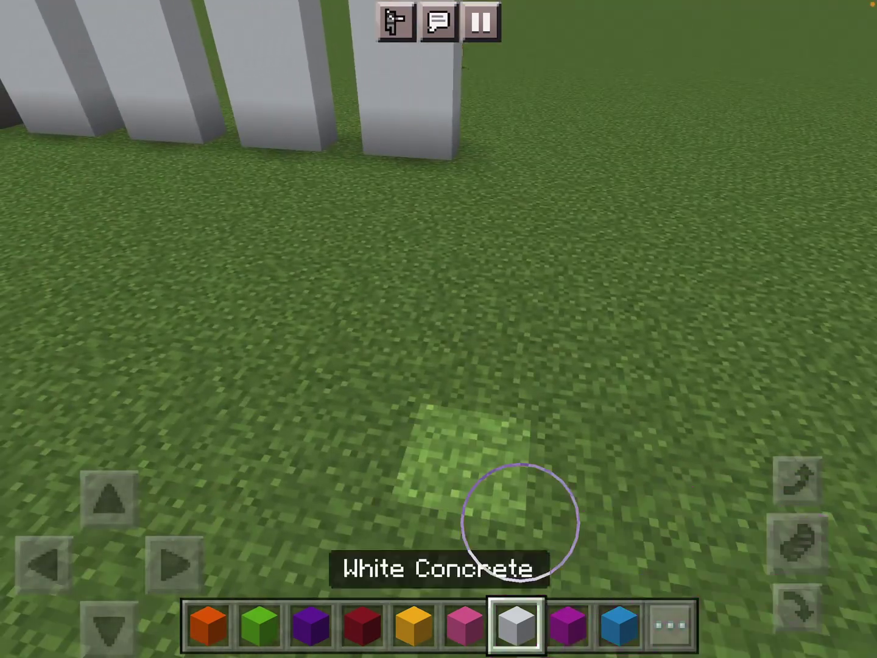
click(521, 521)
drag(446, 445, 618, 342)
click(459, 412)
click(576, 411)
click(521, 295)
drag(548, 274, 617, 445)
click(515, 480)
Cap the new white pillar with a gray concrete block from the inventory.
click(621, 624)
click(671, 624)
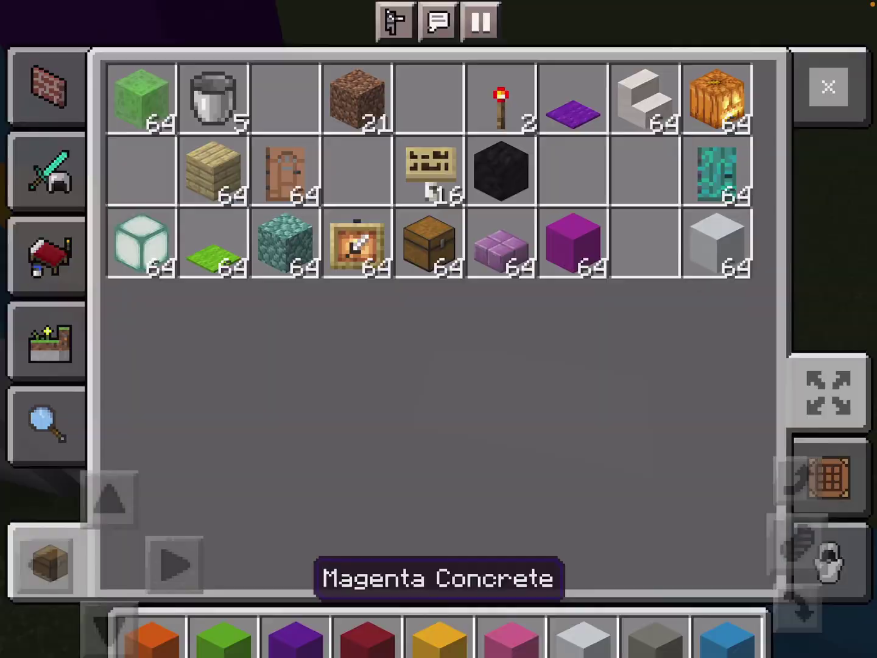
click(829, 47)
drag(439, 274, 549, 343)
click(566, 624)
drag(547, 504, 439, 383)
drag(563, 274, 563, 431)
click(473, 411)
drag(439, 274, 548, 411)
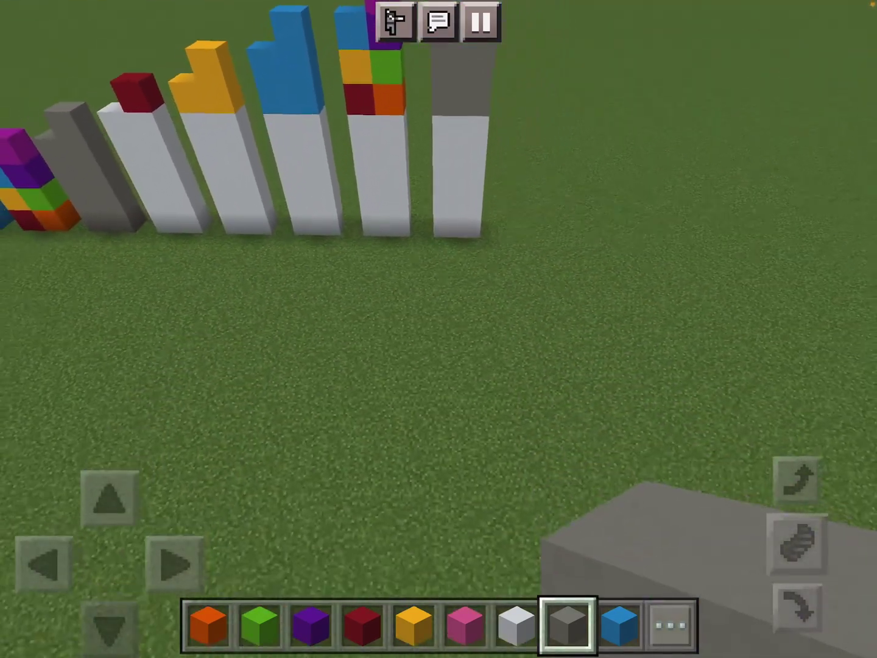
Stack a four-block red concrete column on open grass beside the towers.
drag(274, 308, 549, 308)
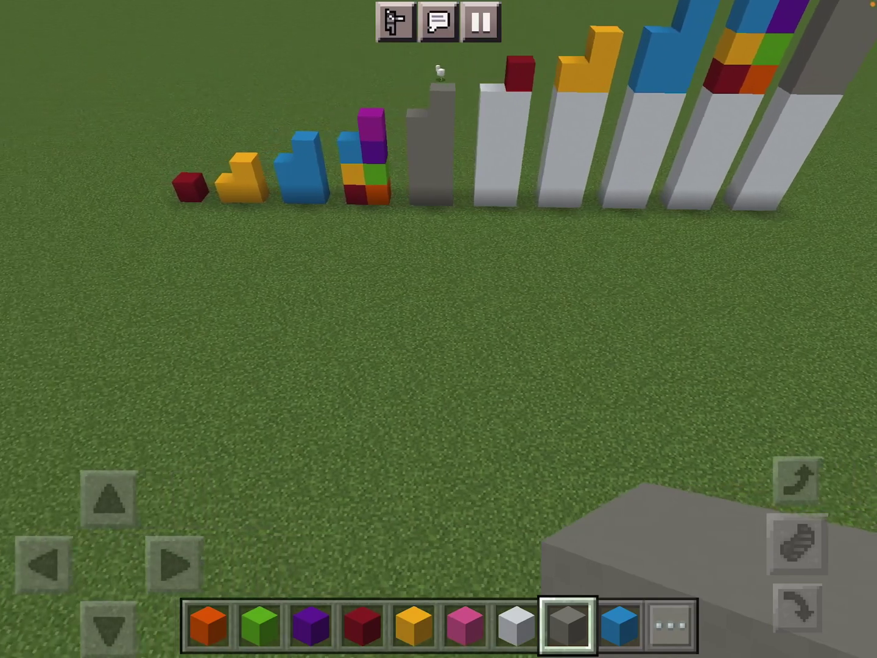
drag(439, 308, 528, 500)
drag(412, 446, 524, 501)
drag(480, 342, 438, 343)
drag(671, 453, 569, 473)
drag(589, 404, 576, 425)
click(414, 624)
click(363, 624)
mouse_move(586, 480)
mouse_down()
mouse_move(589, 432)
mouse_move(480, 479)
mouse_move(432, 476)
mouse_up()
click(389, 449)
click(389, 384)
click(389, 315)
click(389, 247)
Place orange concrete blocks beside the red column to form the numeral 2.
mouse_move(515, 446)
mouse_down()
mouse_move(473, 474)
mouse_move(384, 480)
mouse_up()
click(208, 624)
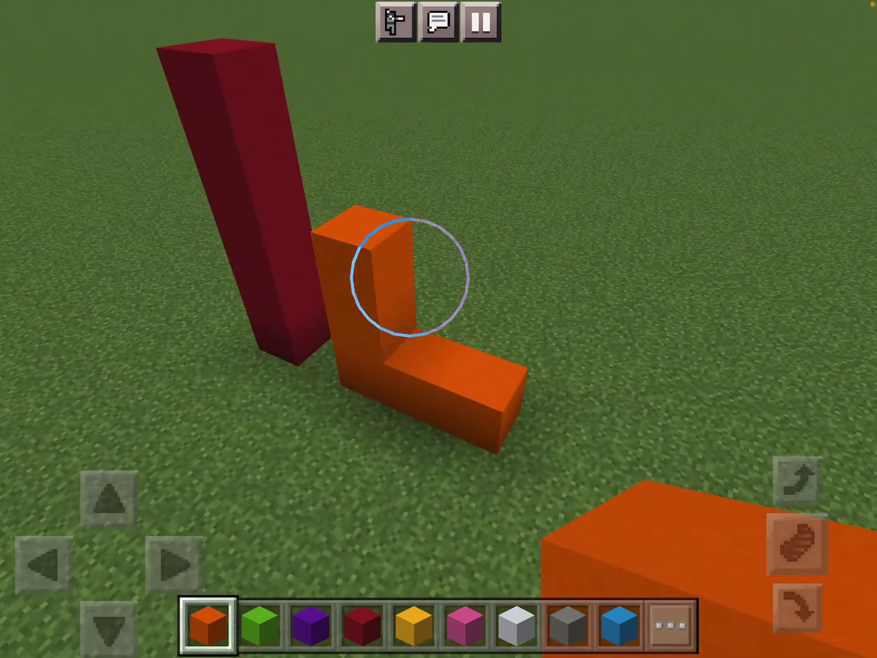
click(410, 277)
click(498, 264)
click(507, 425)
drag(541, 370, 396, 196)
click(396, 196)
mouse_move(439, 343)
mouse_down()
mouse_move(685, 490)
mouse_move(548, 411)
mouse_up()
Stack a tall red concrete pillar on the other side of the orange 2.
click(362, 624)
drag(500, 428, 411, 411)
click(431, 384)
click(438, 306)
click(426, 267)
drag(548, 343, 548, 515)
drag(110, 621, 110, 621)
Build a yellow concrete L shape with arms, then break two of its blocks.
drag(175, 564, 175, 563)
drag(108, 497, 108, 496)
click(414, 623)
click(259, 624)
click(528, 418)
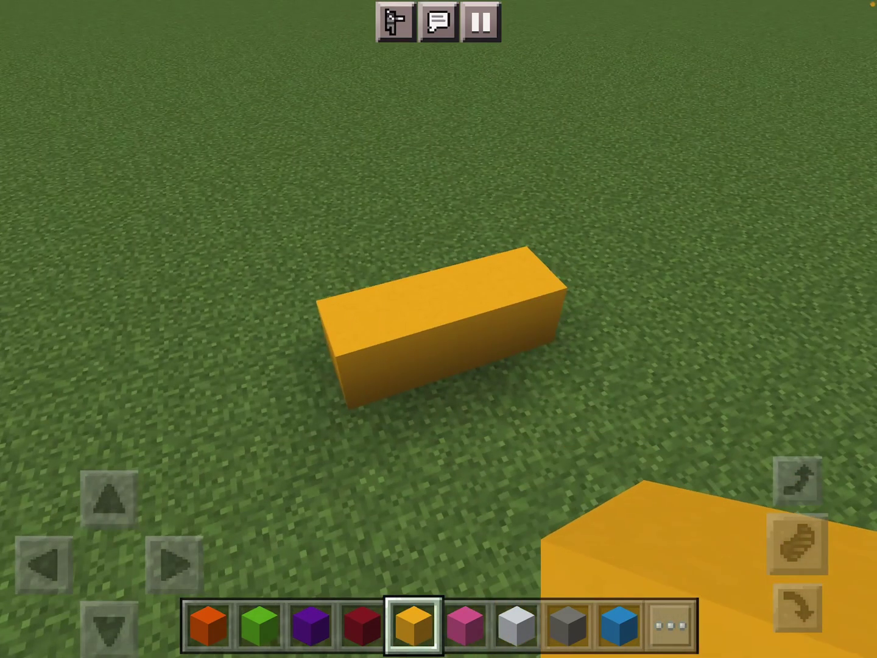
click(514, 213)
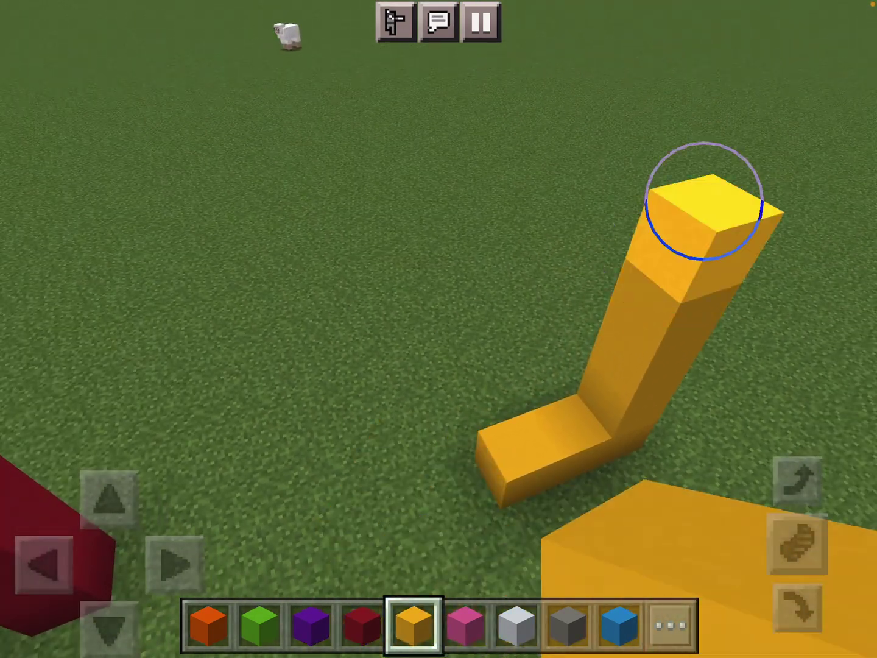
click(705, 202)
click(651, 255)
click(521, 370)
click(535, 261)
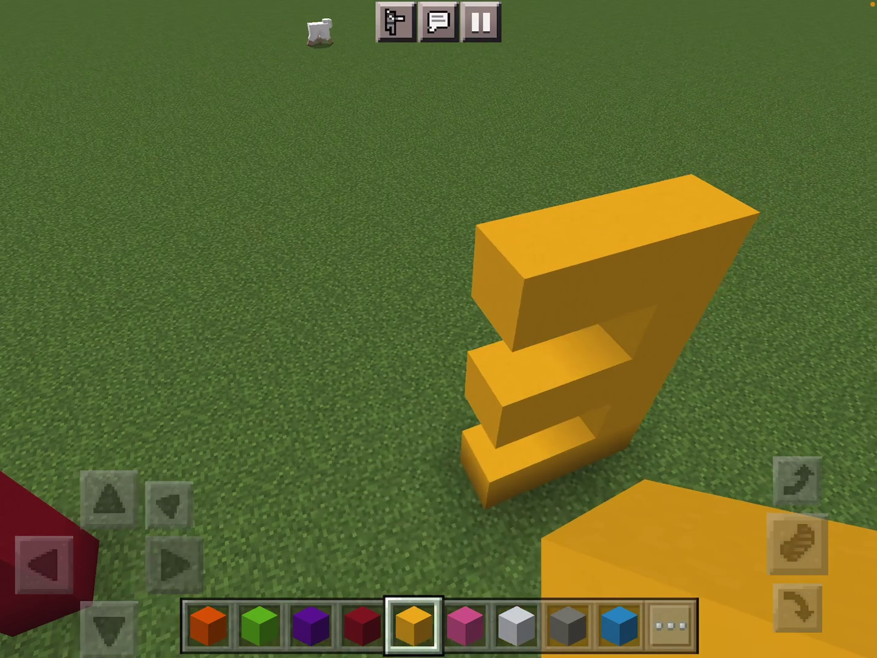
drag(438, 274, 384, 274)
click(569, 430)
click(559, 278)
Add an orange concrete block atop the column of the 2.
drag(521, 472, 480, 452)
click(458, 401)
drag(494, 507, 519, 281)
drag(521, 514, 275, 411)
drag(479, 343, 521, 274)
Shape gray concrete blocks into the numeral 9 next to the orange 2.
click(549, 261)
drag(521, 342, 343, 384)
click(524, 336)
click(525, 336)
drag(524, 411, 552, 510)
Place a short row of yellow concrete beside the gray 9.
click(415, 624)
drag(549, 343, 342, 384)
click(473, 309)
click(534, 301)
drag(480, 342, 411, 411)
Raise the yellow column and add the middle bar to finish the 3.
click(617, 357)
click(672, 288)
mouse_move(589, 357)
mouse_down()
mouse_move(480, 309)
mouse_move(274, 411)
mouse_up()
click(535, 288)
click(535, 206)
drag(480, 473, 617, 343)
drag(617, 274, 342, 343)
drag(480, 308, 343, 308)
drag(617, 308, 411, 342)
drag(473, 467, 344, 343)
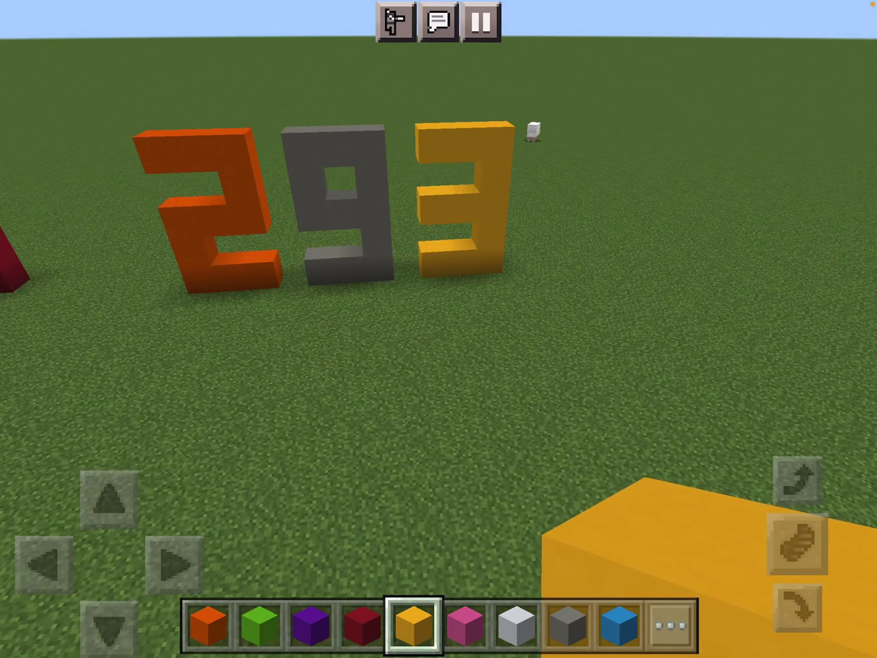
Lay three lime concrete blocks on the grass and raise the right lime column.
drag(617, 309, 446, 309)
drag(548, 309, 412, 309)
click(259, 624)
drag(548, 412, 486, 521)
click(473, 480)
click(576, 494)
click(603, 439)
click(613, 314)
click(613, 289)
Raise the left lime column, fill the middle, and remove extra blocks to form the 4.
click(466, 466)
click(457, 350)
click(467, 316)
click(469, 320)
click(468, 274)
click(541, 411)
click(569, 322)
click(463, 491)
click(556, 507)
Stack a five-block white concrete column beside the green 4 as the 1.
drag(591, 539, 274, 343)
click(456, 449)
click(456, 411)
click(455, 357)
click(459, 295)
click(466, 226)
drag(569, 445, 490, 342)
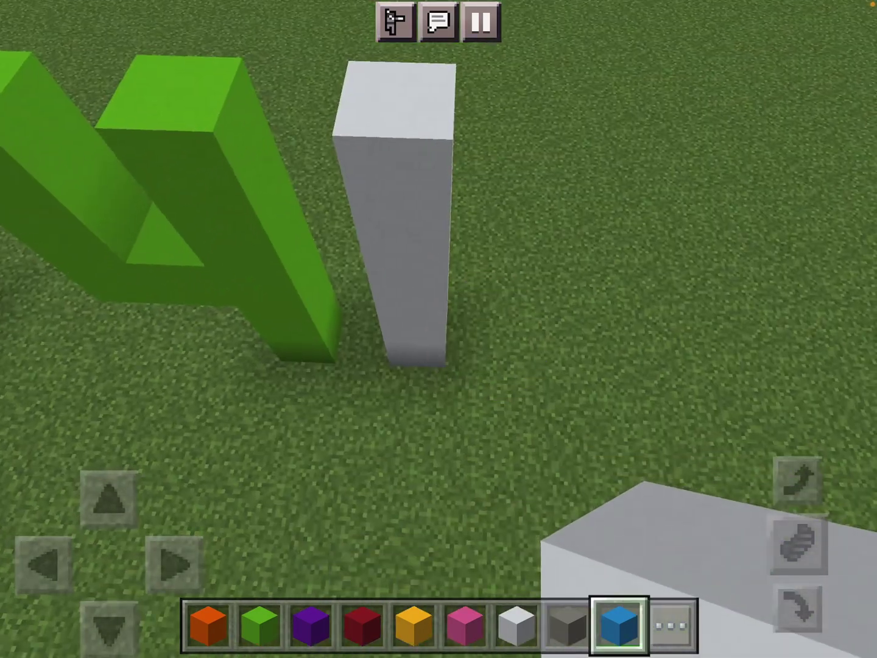
Place the last light blue blocks to complete the 5, then view the numerals face-on.
click(619, 624)
click(596, 384)
click(610, 401)
drag(612, 401, 514, 515)
click(529, 303)
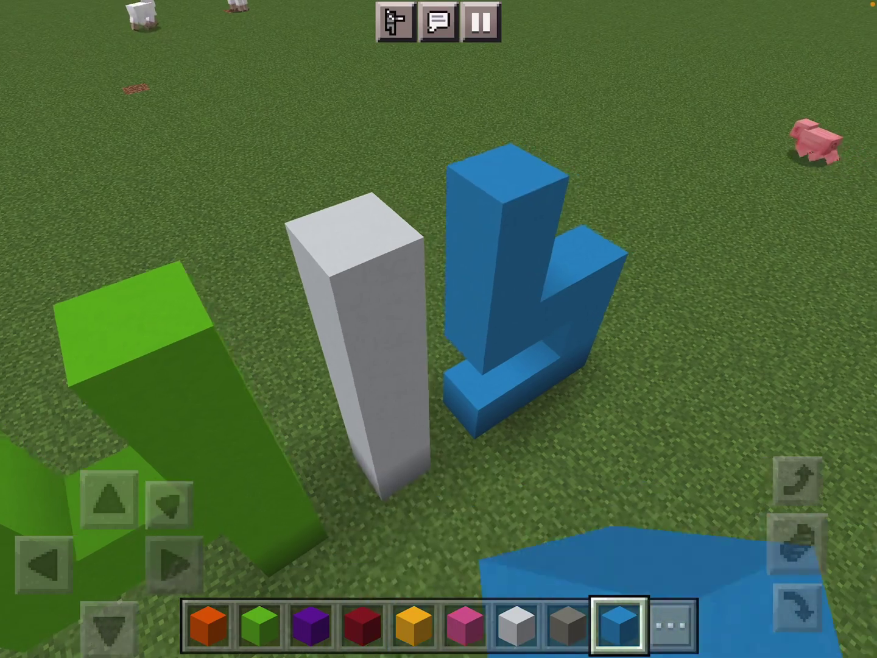
drag(514, 411, 583, 376)
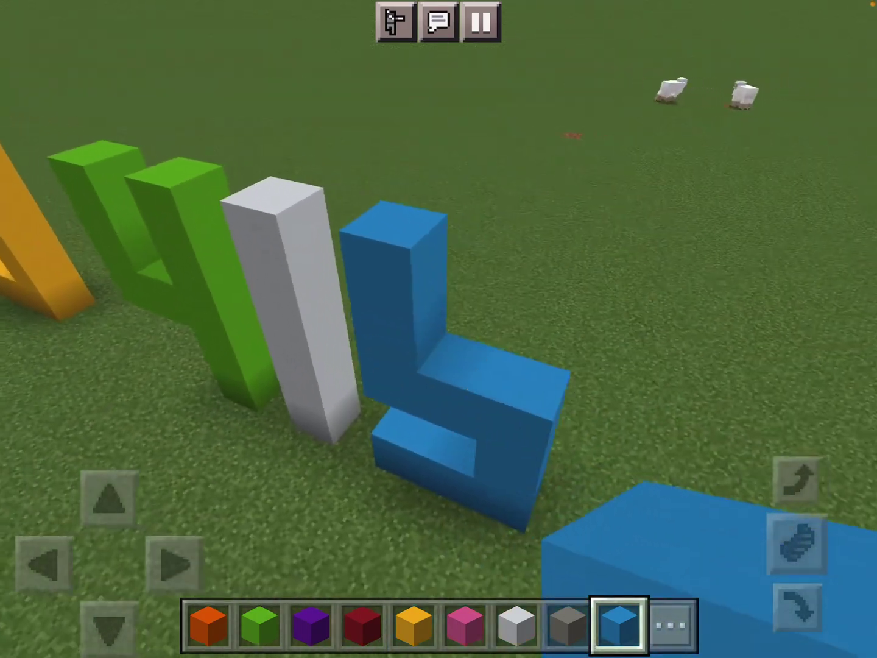
click(500, 293)
drag(480, 377, 583, 411)
drag(446, 480, 535, 521)
drag(480, 411, 494, 432)
Lay the first purple concrete blocks on the grass beside the blue 5.
drag(480, 411, 274, 411)
click(311, 624)
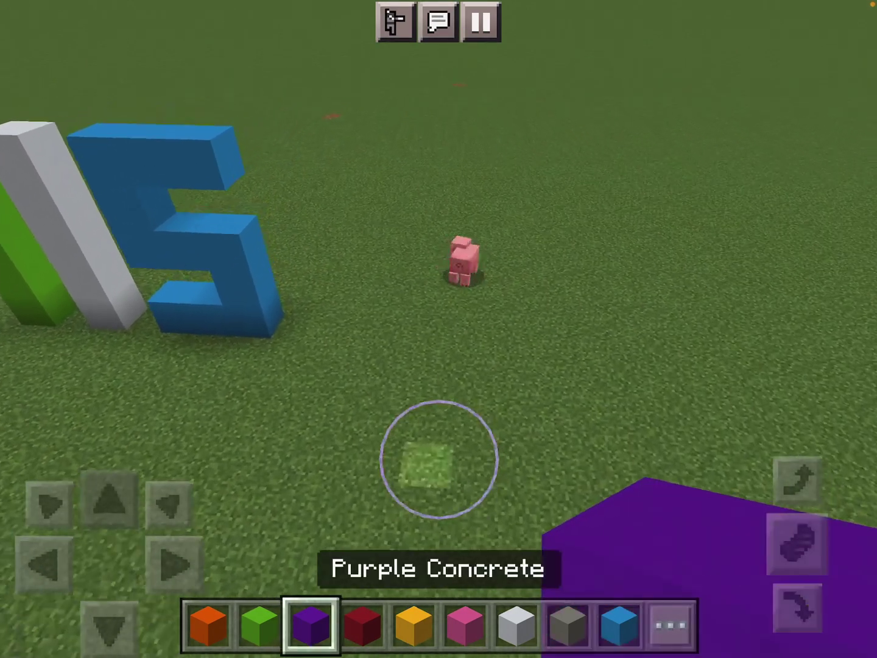
drag(438, 452, 439, 274)
click(394, 363)
click(455, 374)
click(394, 359)
click(494, 371)
click(472, 328)
click(578, 370)
click(578, 421)
Build up the purple columns to finish the shape of the 6.
mouse_move(617, 343)
mouse_down()
mouse_move(342, 309)
mouse_move(549, 376)
mouse_up()
click(508, 309)
click(507, 260)
click(475, 411)
click(479, 247)
mouse_move(411, 309)
mouse_down()
mouse_move(515, 490)
mouse_move(439, 425)
mouse_up()
Lay a pink L shape right of the 6 and start its columns.
click(465, 624)
drag(343, 343, 452, 490)
click(370, 357)
click(452, 363)
click(472, 322)
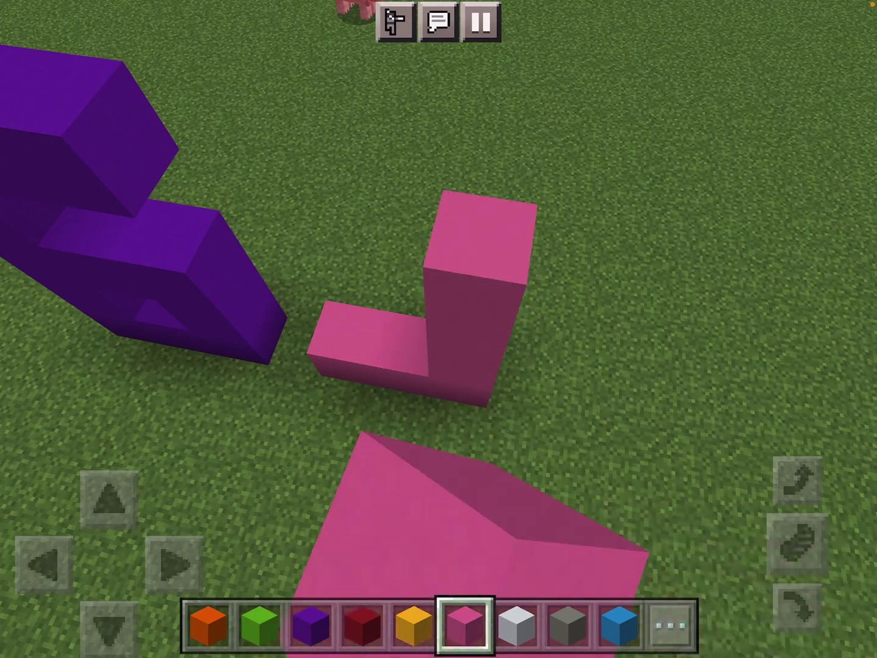
click(477, 226)
click(480, 158)
Stack the second pink column and fill blocks to close the 8.
click(349, 329)
click(323, 274)
click(302, 206)
drag(426, 384, 387, 295)
click(412, 261)
click(411, 219)
click(425, 412)
Take magenta concrete and lay a row by the 8's top, removing misplaced blocks.
click(671, 624)
click(829, 48)
drag(439, 274, 206, 274)
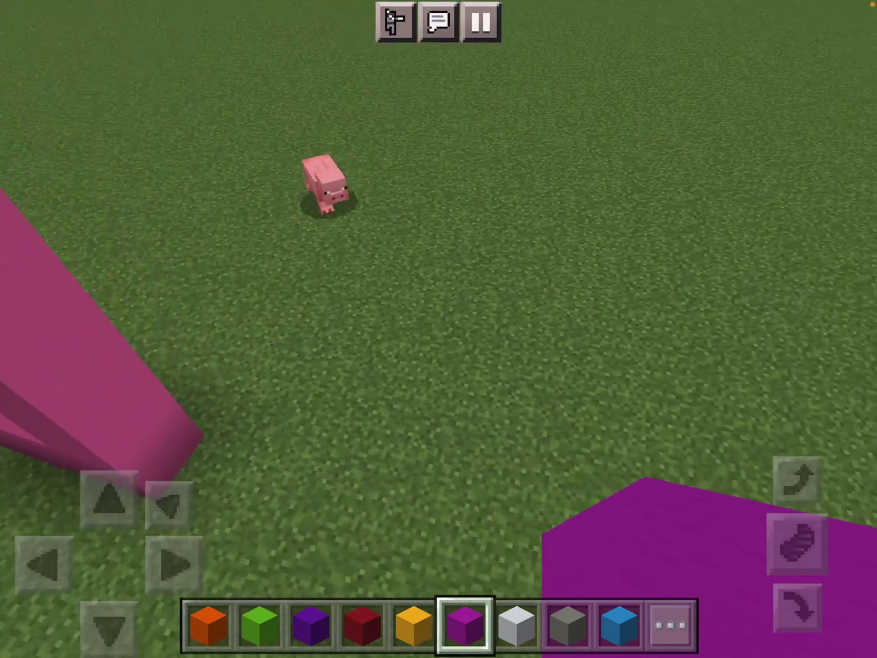
drag(439, 309, 206, 378)
click(418, 205)
click(439, 226)
click(460, 261)
click(374, 180)
click(419, 357)
drag(480, 308, 274, 309)
click(417, 204)
Stack magenta blocks up from the grass to complete the 7.
drag(480, 309, 241, 206)
click(483, 439)
click(507, 322)
click(506, 287)
click(507, 226)
mouse_move(506, 323)
mouse_down()
mouse_move(568, 500)
mouse_move(480, 377)
mouse_up()
Walk back to view numerals 2 through 7 from a distance.
key(s)
drag(617, 479, 658, 439)
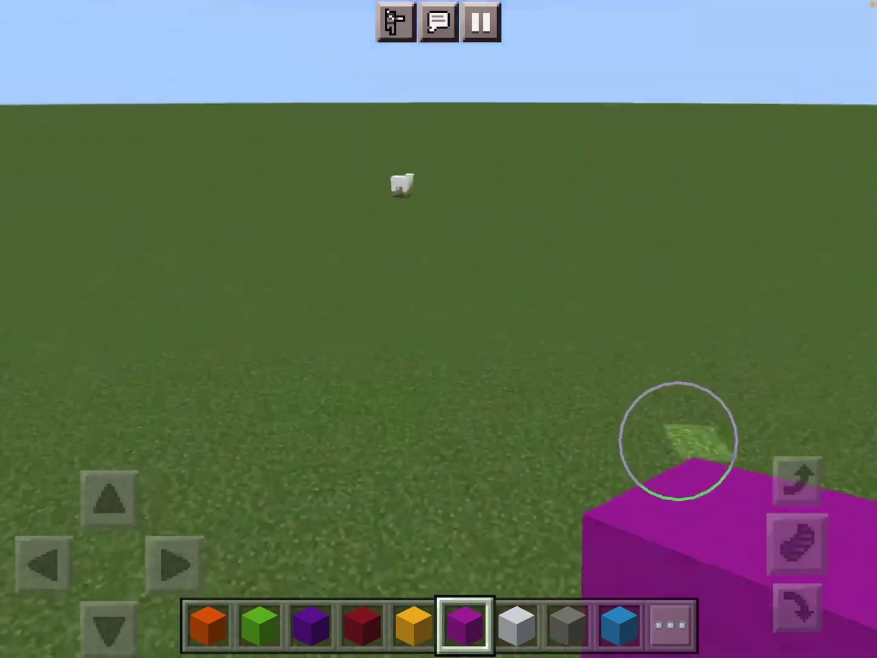
drag(795, 425, 591, 432)
drag(617, 343, 412, 342)
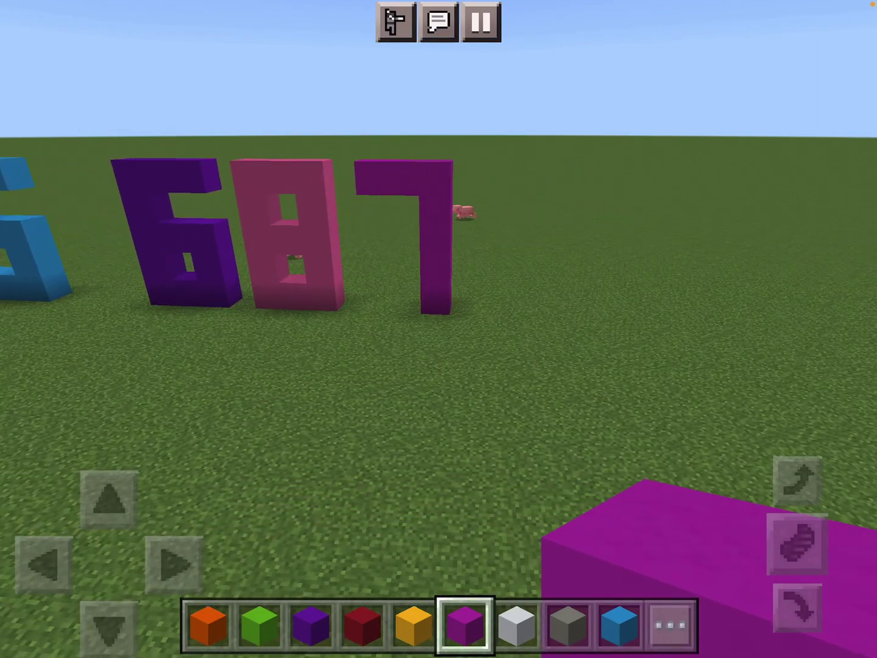
mouse_move(438, 384)
mouse_down()
mouse_move(644, 401)
mouse_move(597, 404)
mouse_move(683, 425)
mouse_move(655, 479)
mouse_up()
drag(110, 503, 110, 504)
Take pink concrete from the inventory and select it in the hotbar.
click(671, 624)
click(829, 47)
drag(638, 364, 582, 384)
click(310, 624)
mouse_move(416, 504)
mouse_down()
mouse_move(528, 466)
mouse_move(521, 473)
mouse_up()
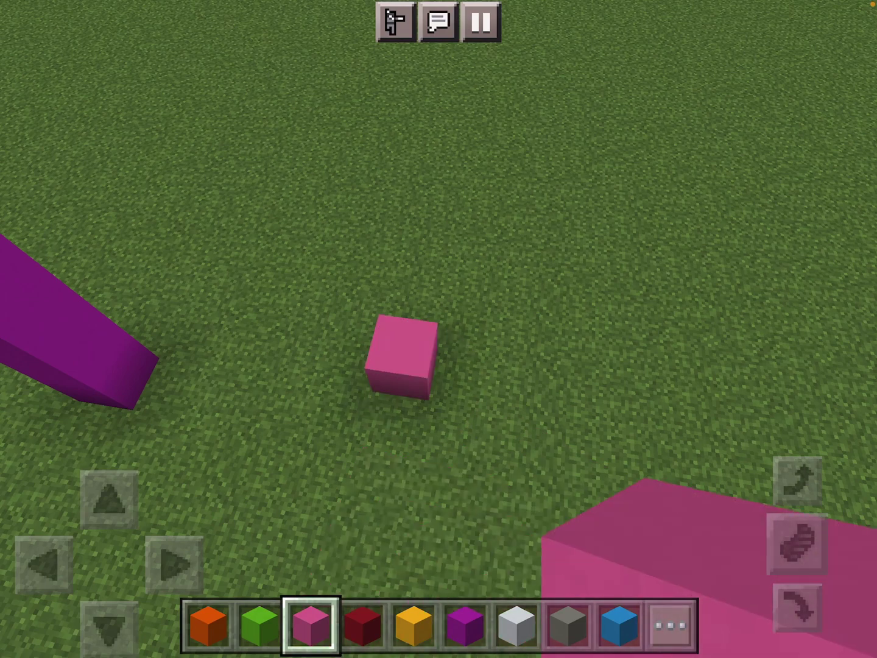
Build and reshape a pink column into the 8 after the magenta 7.
click(393, 261)
click(384, 205)
drag(569, 412, 470, 382)
click(361, 206)
click(441, 481)
click(439, 384)
click(409, 237)
click(329, 206)
click(346, 419)
drag(459, 521, 617, 411)
Switch to lime concrete and lay an L shape beside the pink 8.
click(260, 624)
drag(481, 274, 438, 342)
drag(481, 274, 583, 206)
click(479, 363)
click(542, 308)
click(556, 234)
drag(480, 274, 411, 308)
Build the tall lime column of the 4 and remove the extra base block.
click(563, 288)
click(514, 287)
click(548, 219)
click(548, 151)
click(501, 363)
click(563, 366)
mouse_move(480, 309)
mouse_down()
mouse_move(587, 504)
mouse_move(480, 411)
mouse_up()
Switch to gray concrete and place the first block of the 9.
click(568, 624)
mouse_move(549, 412)
mouse_down()
mouse_move(617, 343)
mouse_move(589, 466)
mouse_move(596, 472)
mouse_up()
click(689, 230)
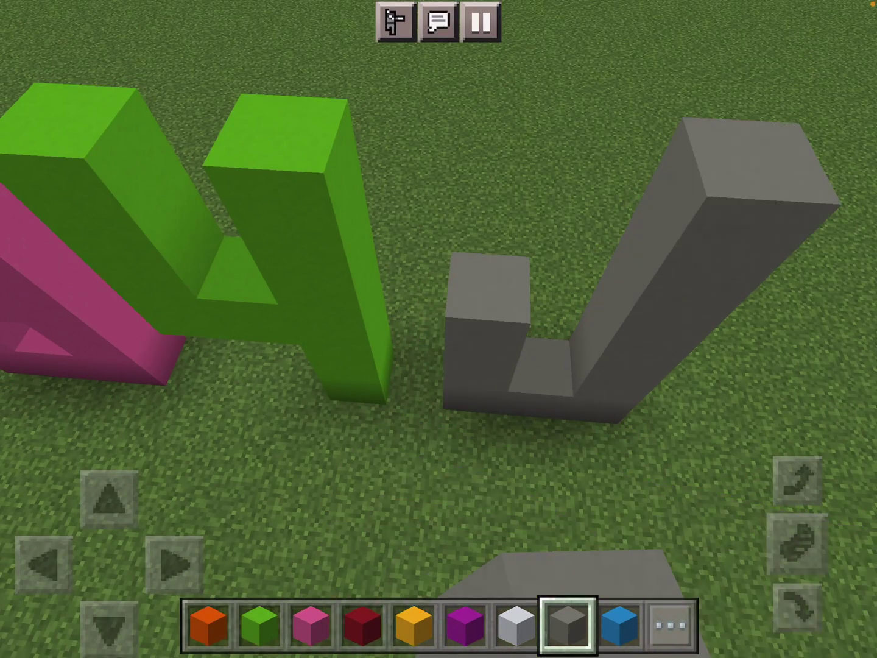